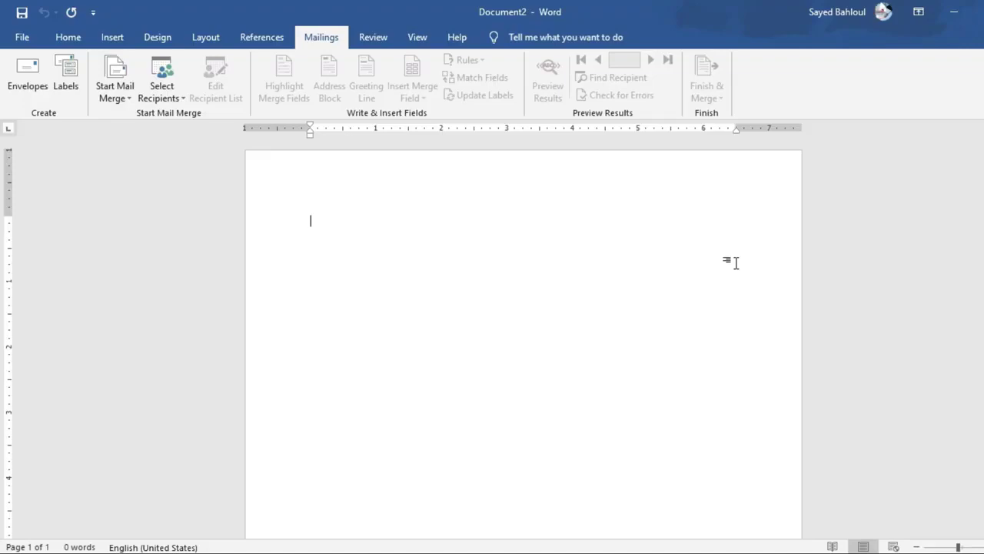
Step: Open Envelopes and Labels on the Mailings tab, which already holds the Cairo, Egypt return address
left_click(28, 80)
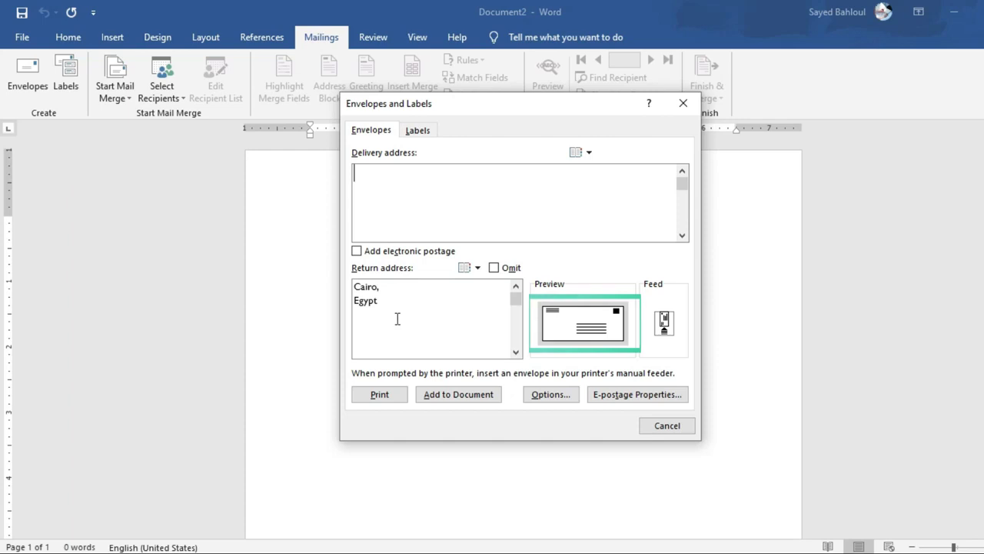
Step: Enter the delivery address New York, USA on two lines
left_click(384, 182)
left_click(400, 187)
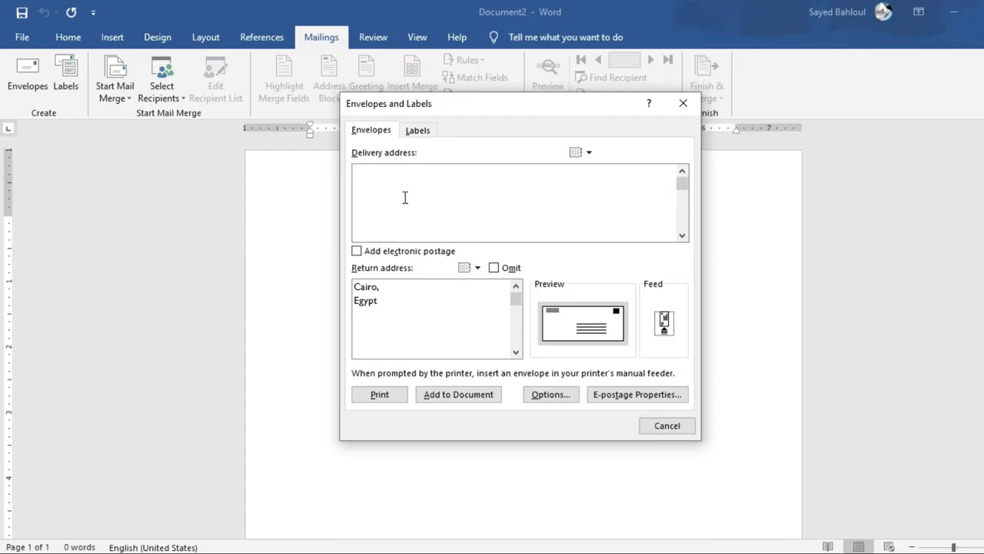
type("New York")
key("Return")
type("USA")
Step: Check Omit so the Cairo, Egypt return address is left off the envelope
left_click(424, 297)
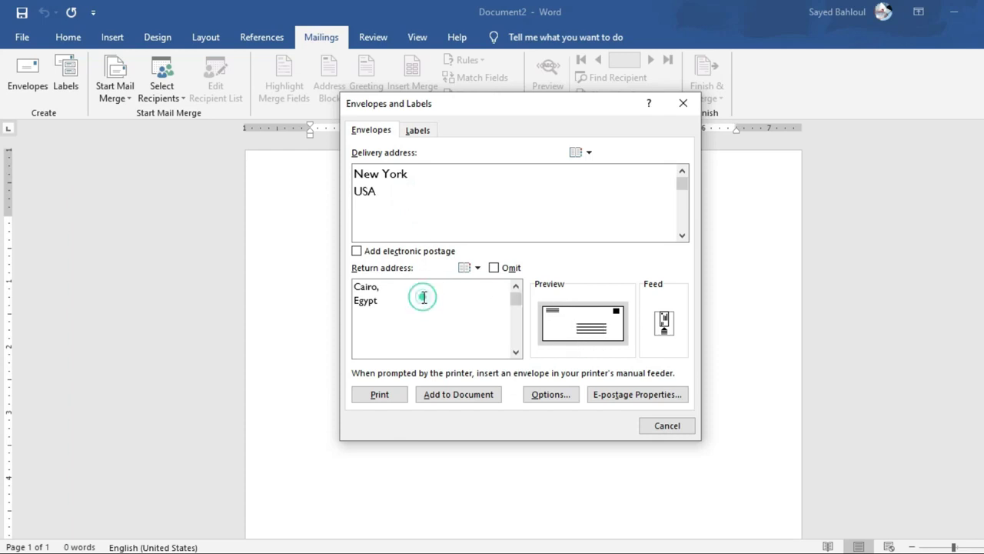
left_click_drag(384, 302, 353, 282)
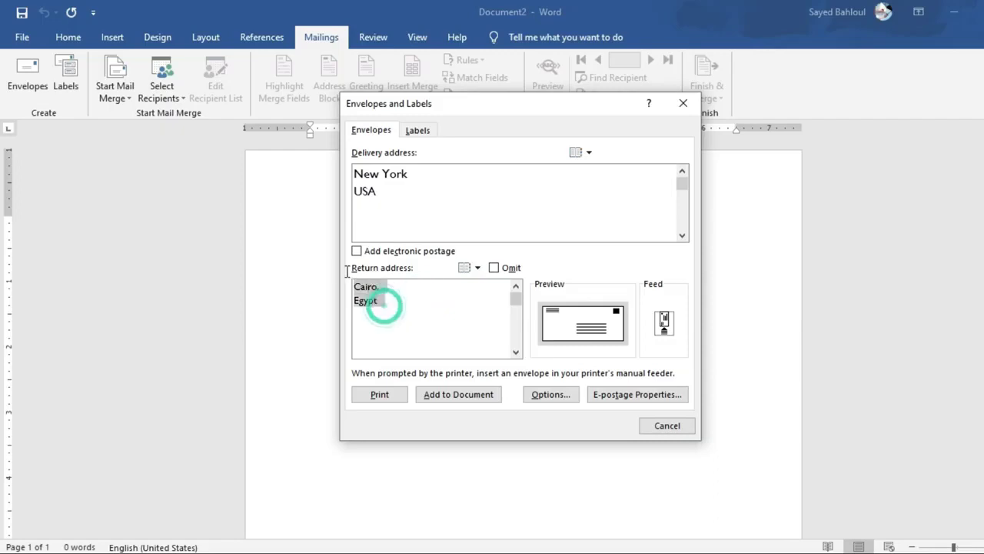
left_click(392, 307)
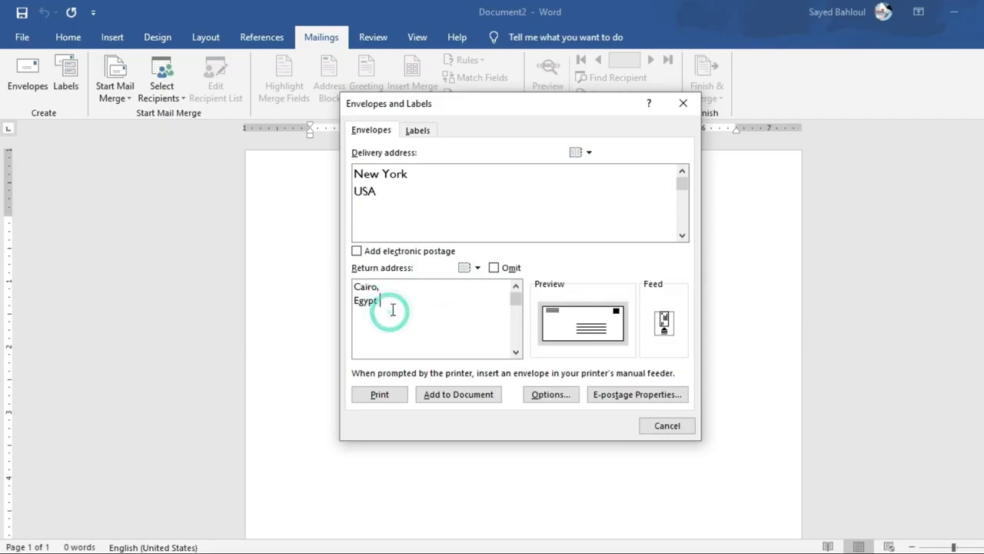
left_click_drag(361, 291, 353, 283)
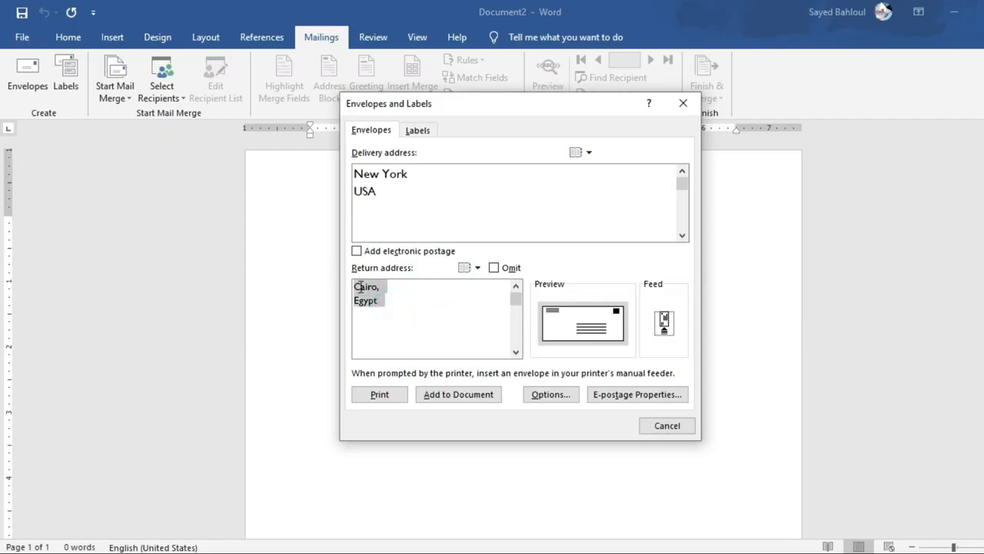
left_click(397, 301)
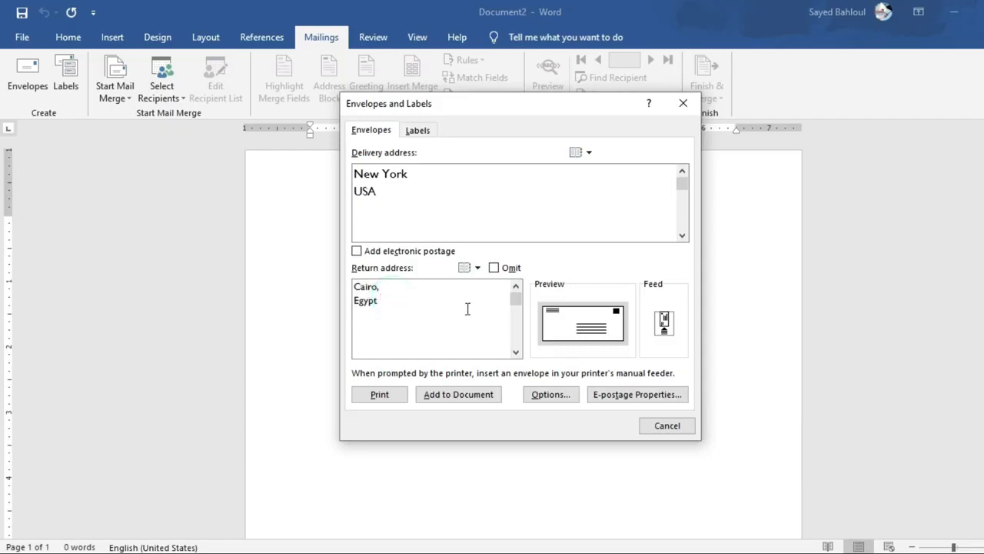
left_click(494, 269)
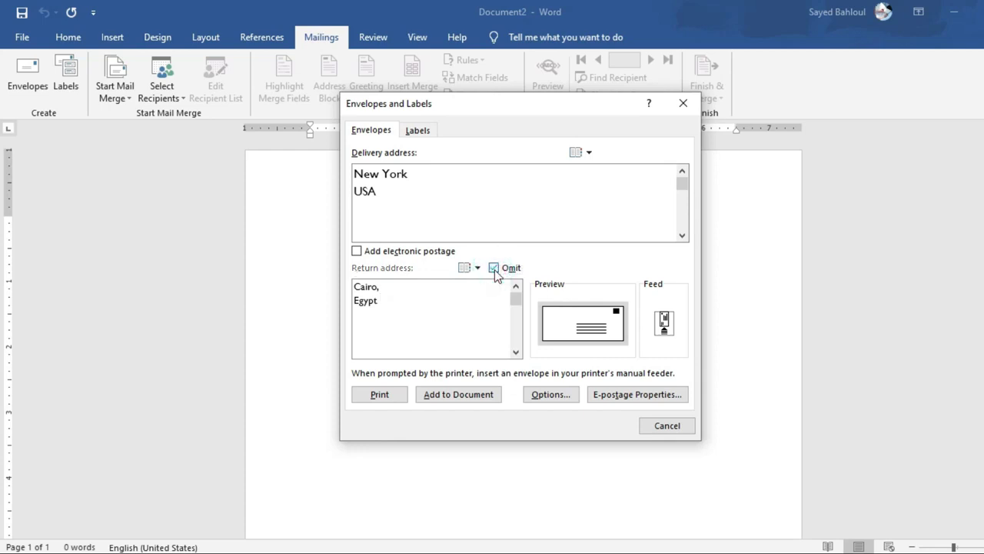
Step: Turn Omit off and view the envelope Options, closing them unchanged
left_click(493, 268)
left_click(548, 311)
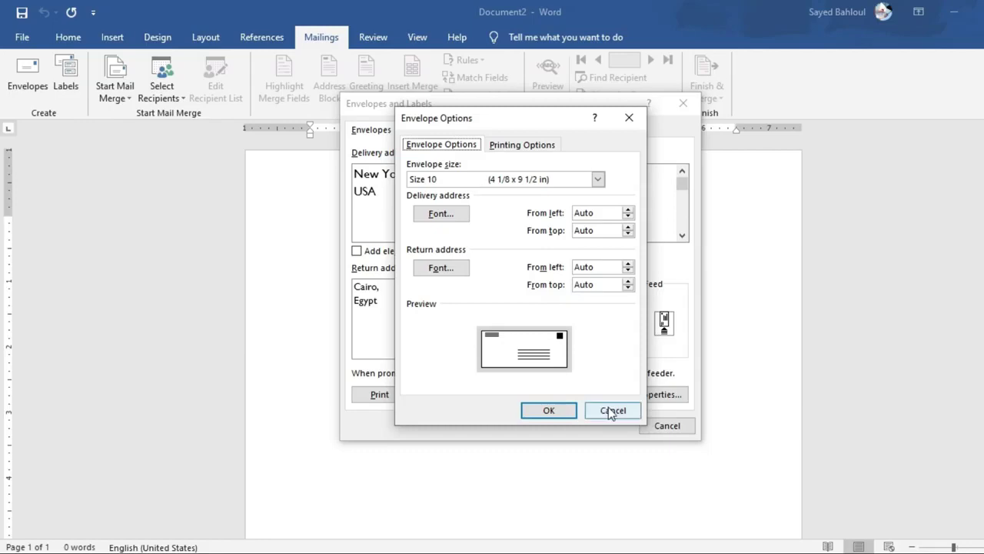
left_click(608, 407)
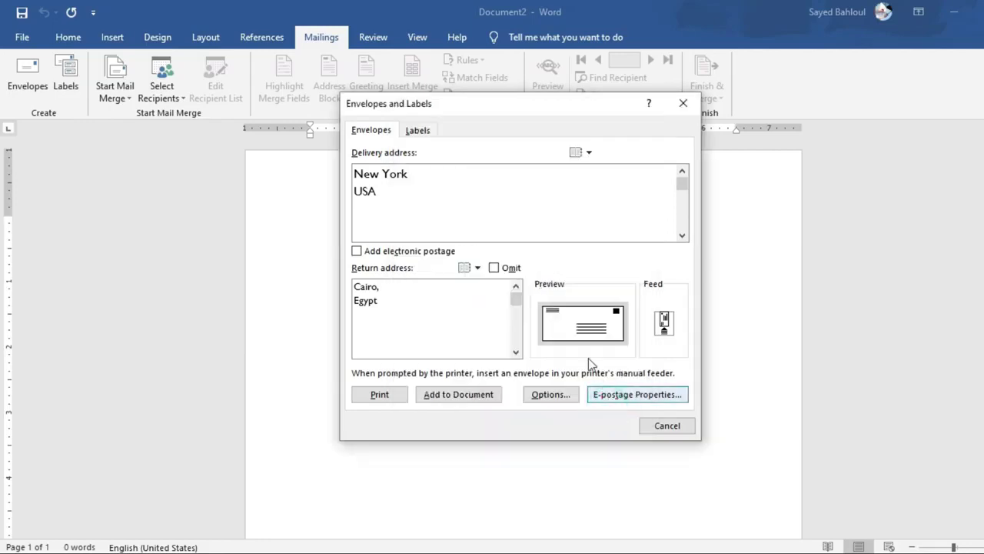
Step: Leave Omit unchecked so the Cairo, Egypt return address stays on the envelope
left_click(494, 269)
left_click(495, 269)
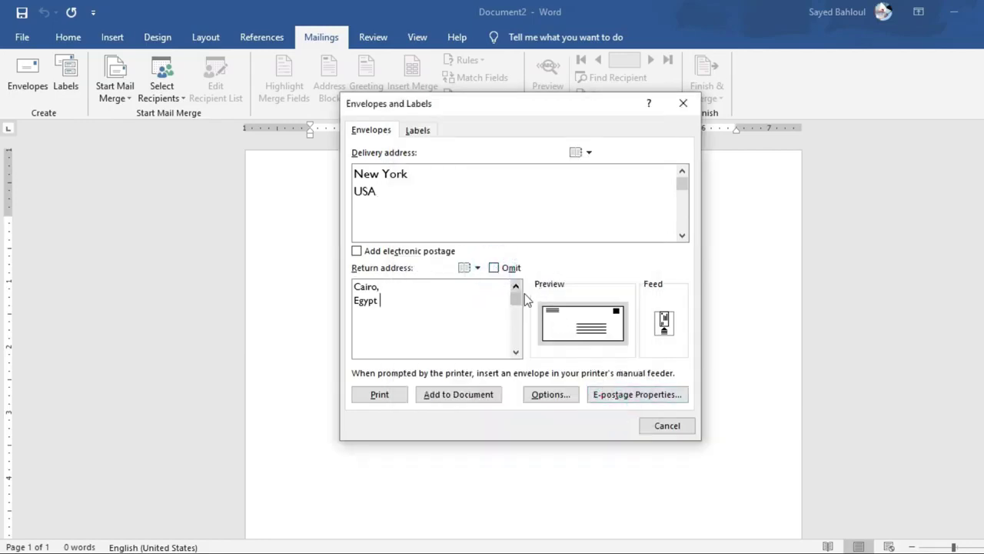
left_click(499, 271)
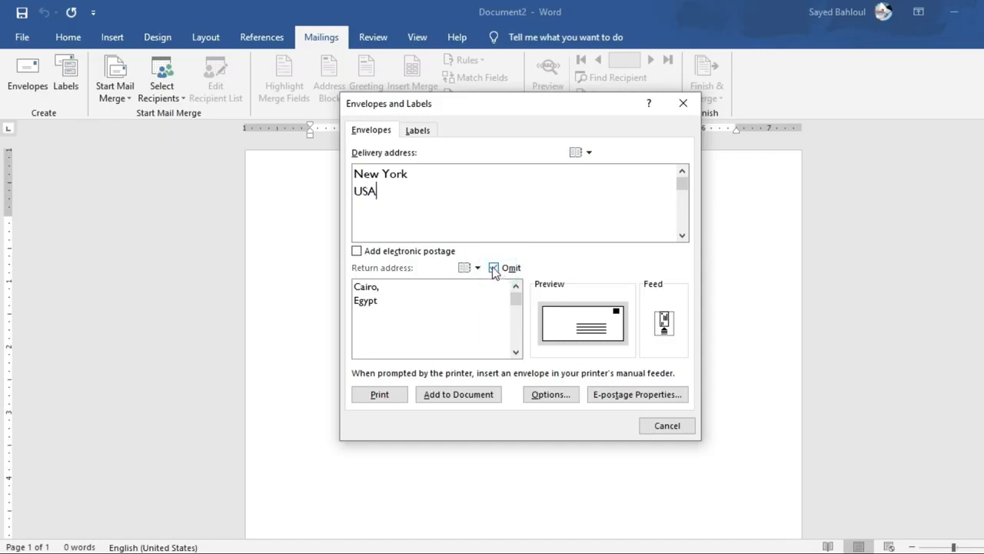
left_click(493, 269)
left_click(423, 318)
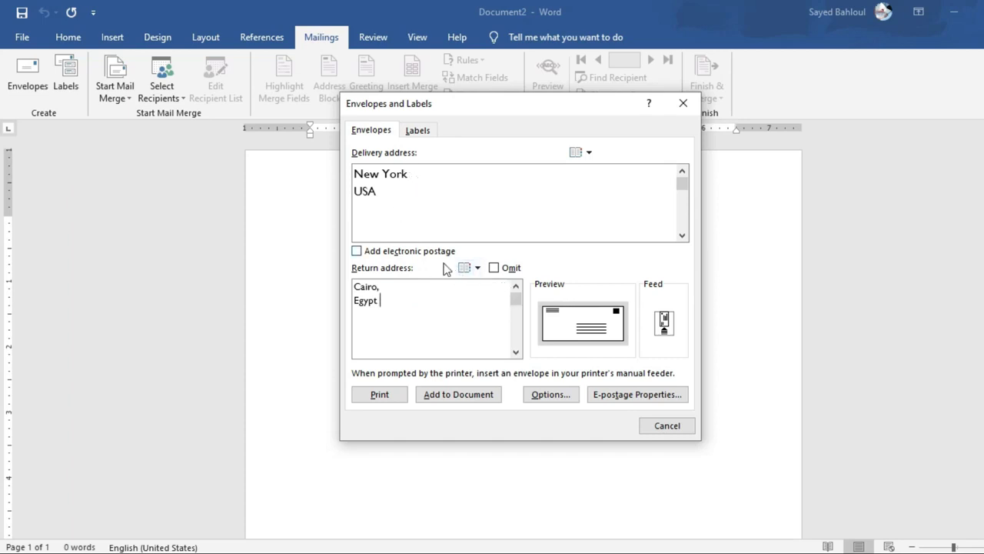
left_click(357, 252)
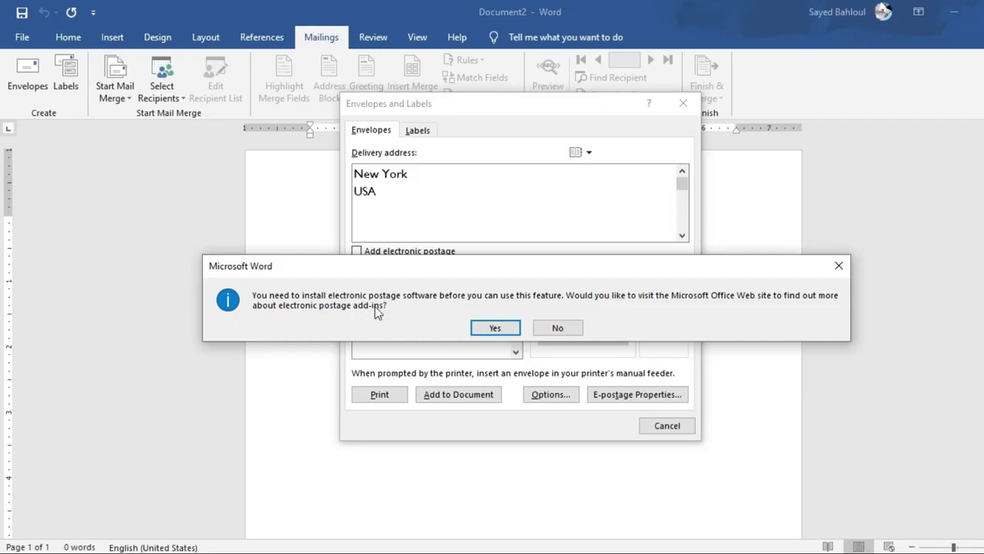
left_click(558, 330)
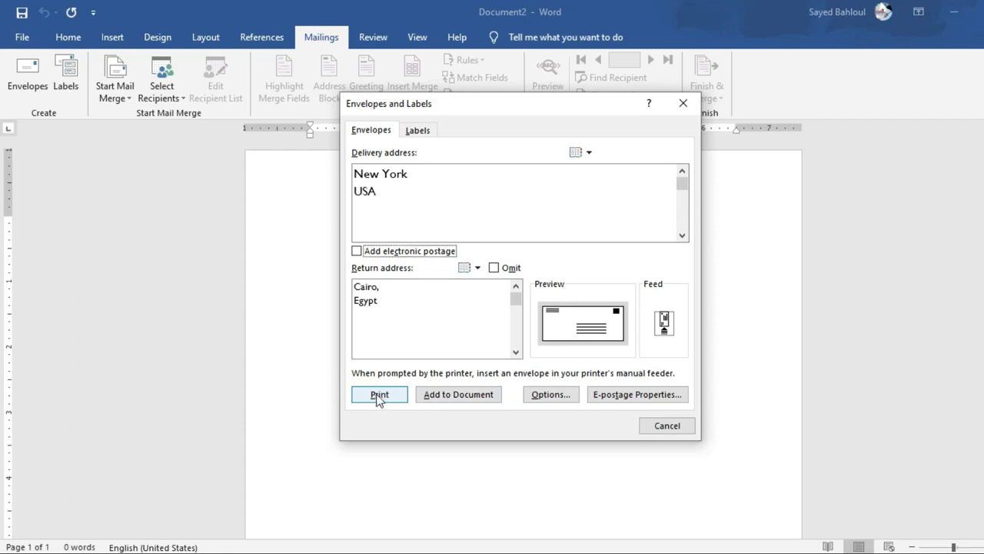
Step: Add the envelope as the document's first page and inspect its two address frames
left_click(459, 401)
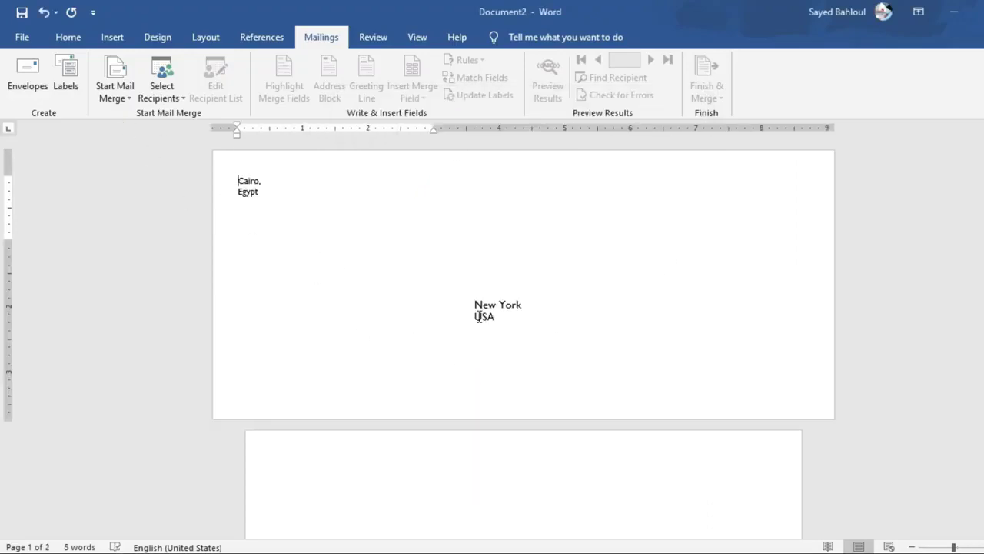
left_click(501, 314)
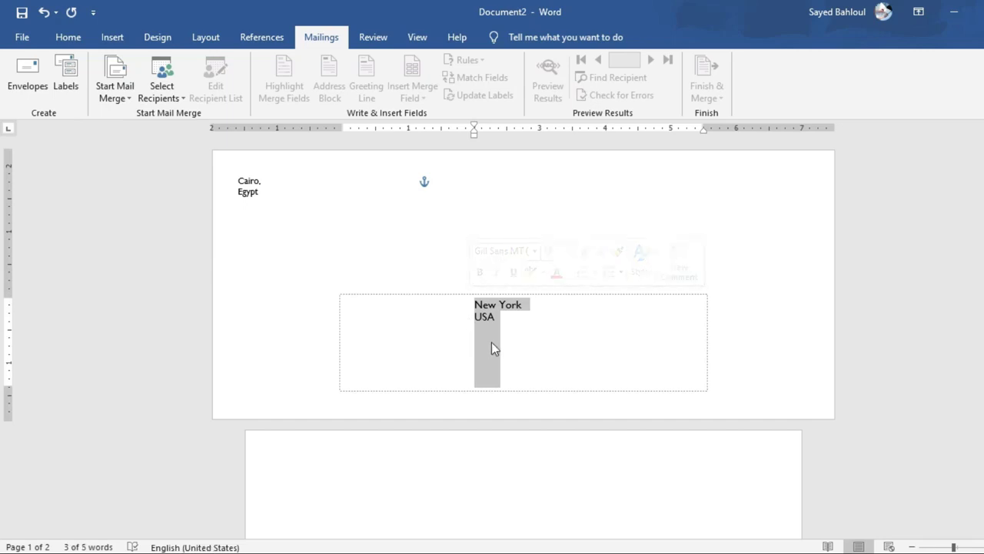
left_click(254, 178)
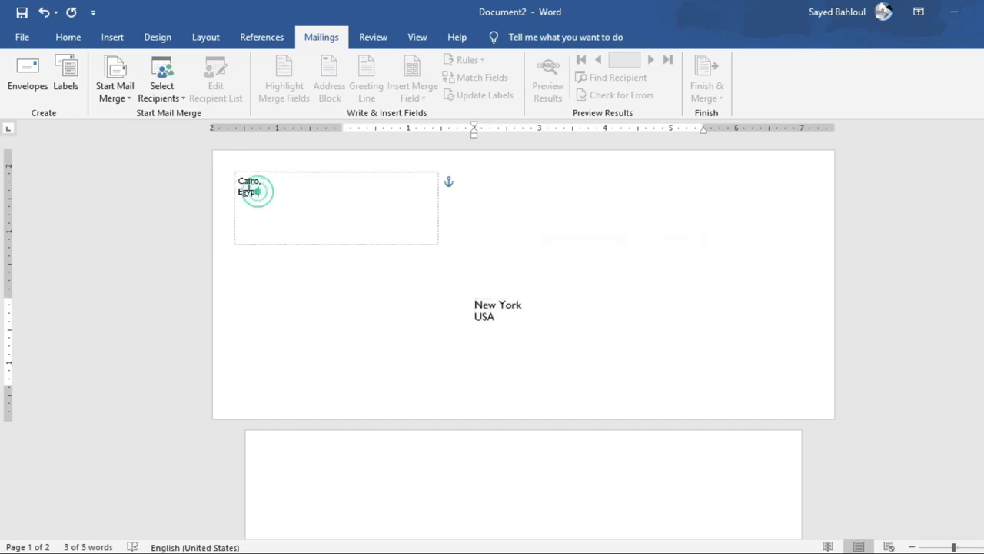
key("ctrl+a")
left_click(386, 225)
Step: Scroll past the blank second page and bring back the Envelopes and Labels dialog
scroll(498, 393, "down", 2)
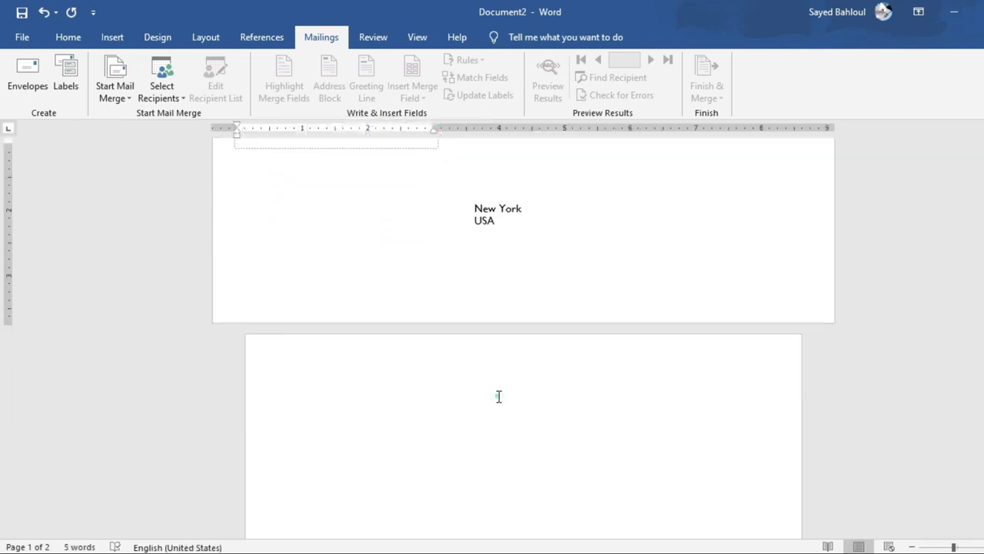
left_click(497, 386)
scroll(496, 382, "down", 2)
scroll(496, 383, "down", 1)
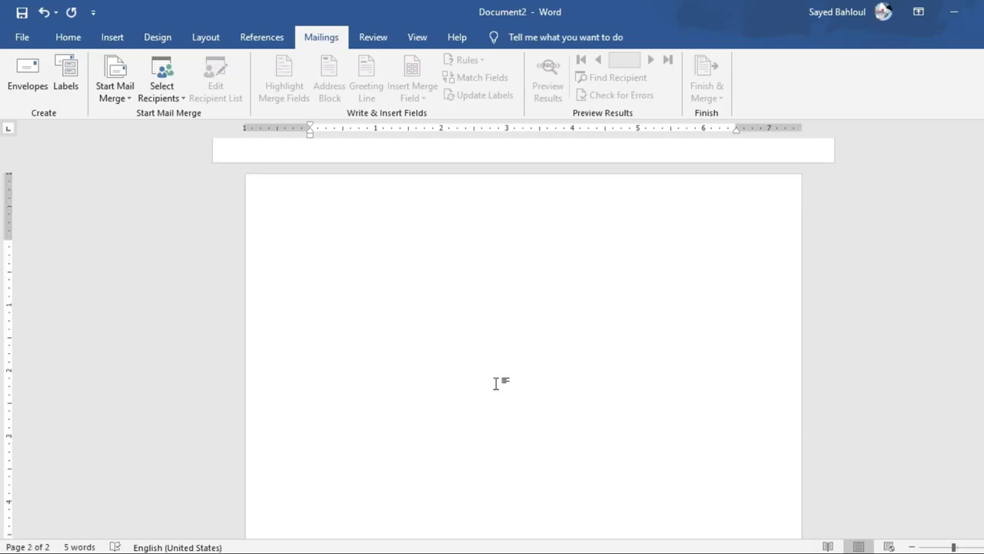
scroll(497, 384, "up", 3)
scroll(497, 385, "up", 1)
scroll(500, 400, "down", 3)
scroll(501, 409, "up", 3)
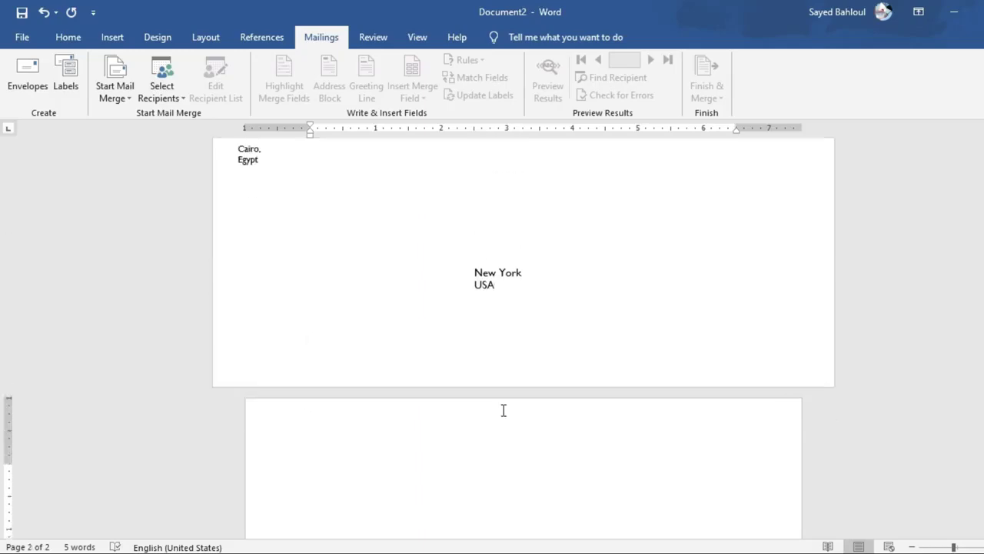
left_click(36, 78)
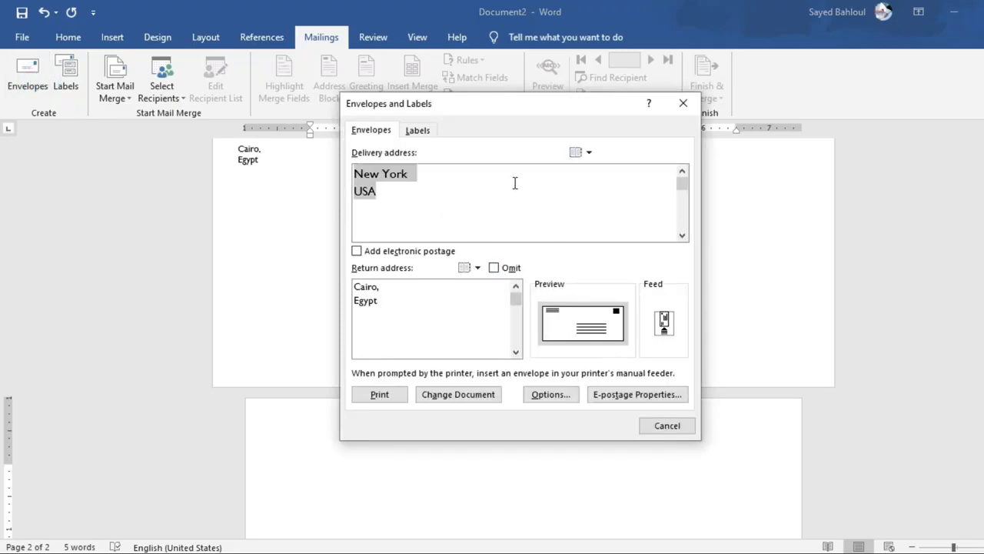
Step: On Labels, keep Full page of the same label and use the Cairo, Egypt return address
left_click(688, 106)
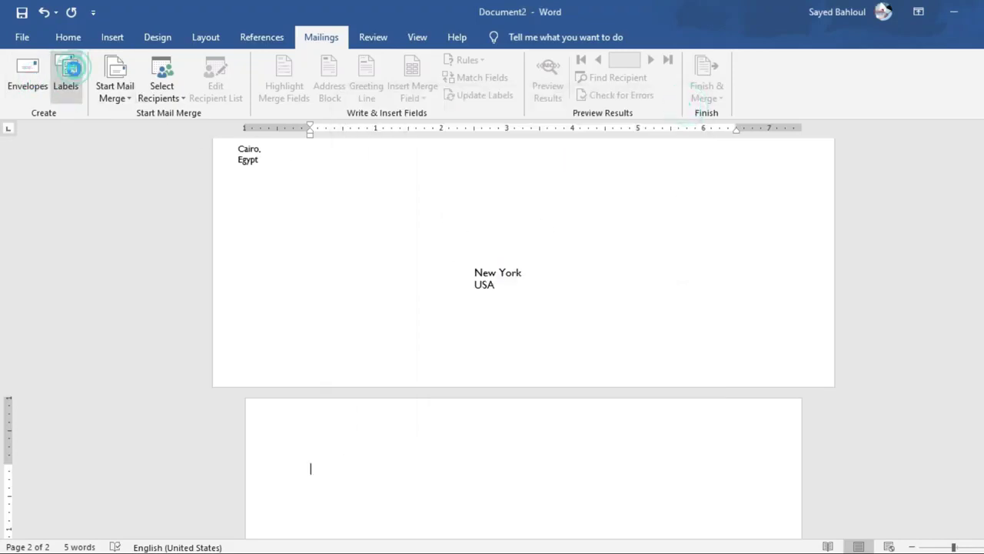
left_click(71, 85)
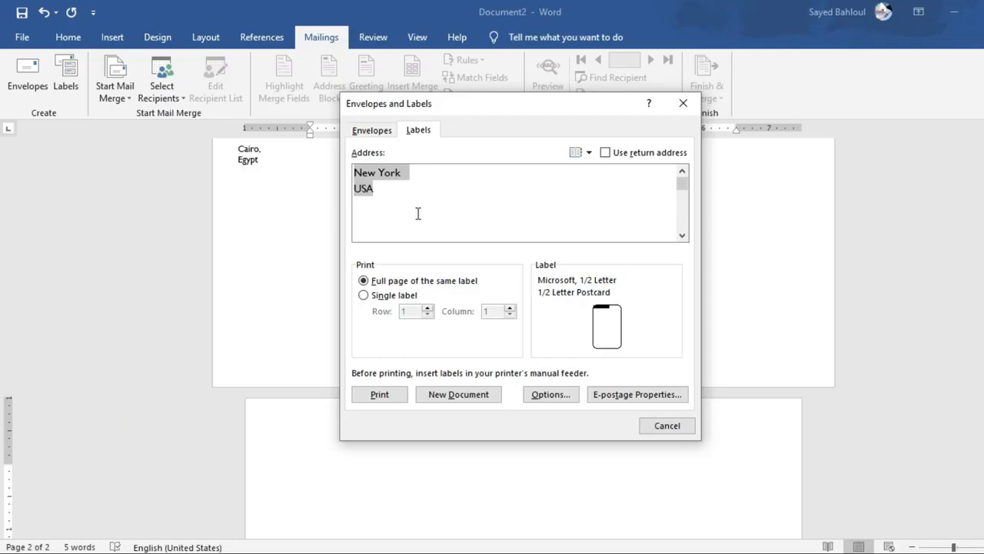
left_click(396, 188)
left_click_drag(391, 189, 378, 176)
left_click(401, 281)
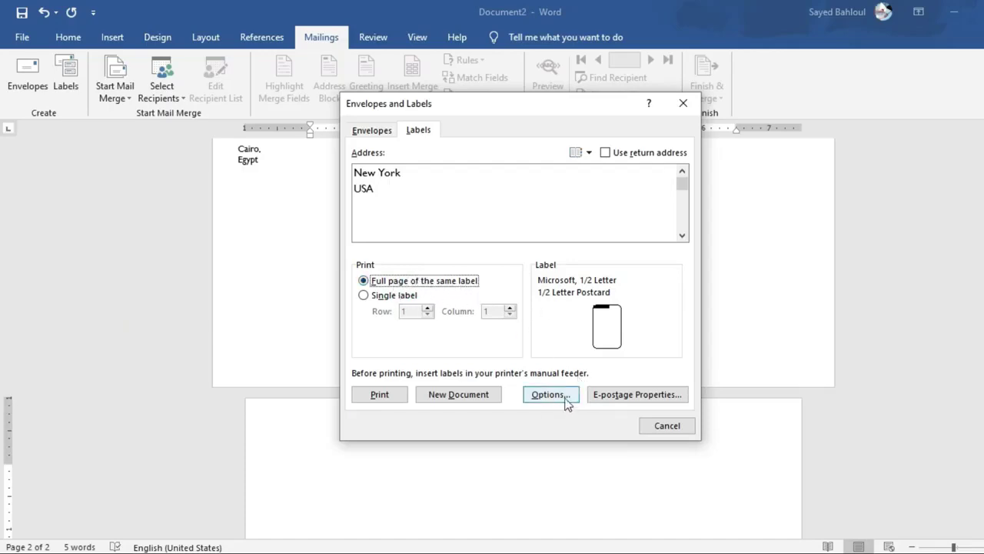
left_click(446, 173)
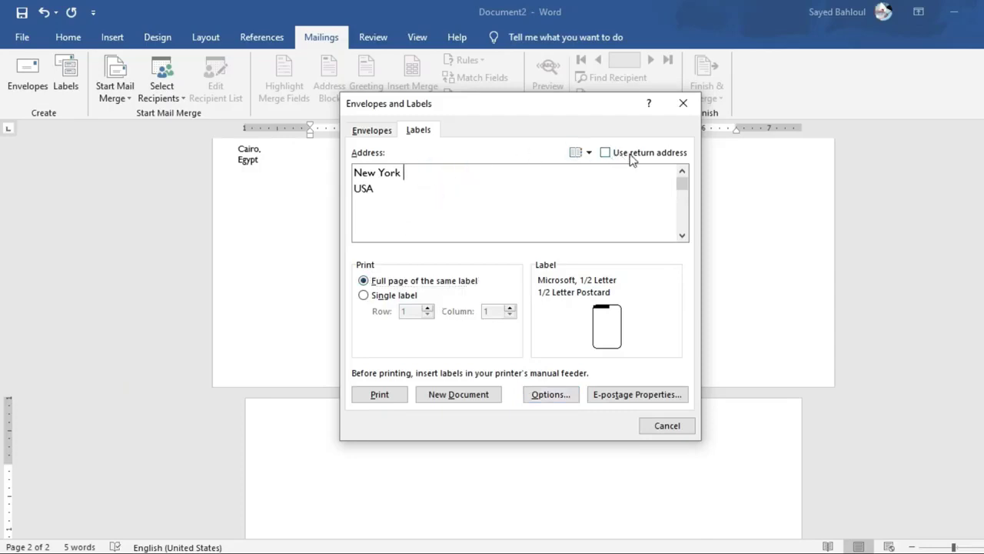
left_click(605, 153)
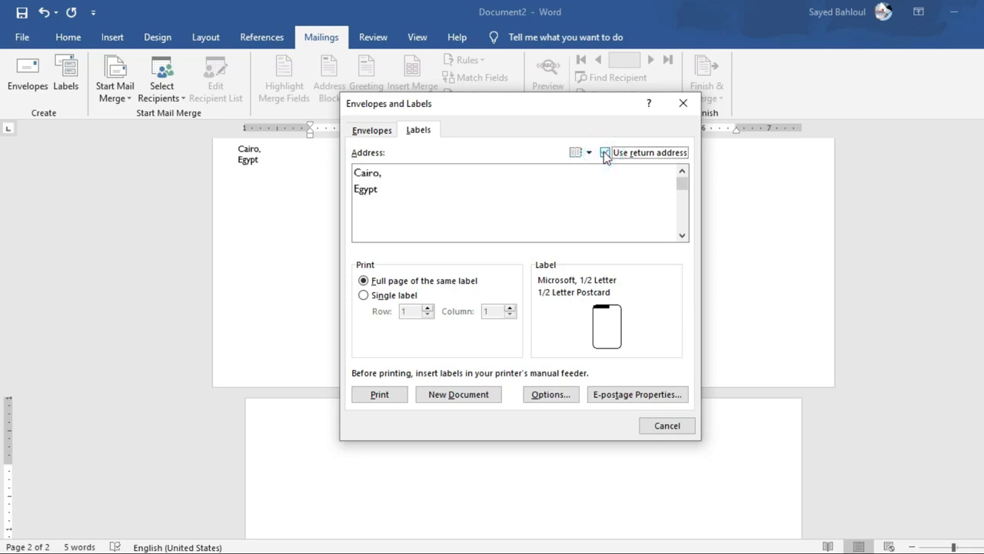
Step: Toggle Use return address several times, ending with Cairo, Egypt as the label address
left_click(605, 153)
left_click(605, 153)
left_click(605, 153)
left_click(605, 153)
left_click(605, 153)
left_click(605, 153)
Step: Generate the Labels3 document of two-column Cairo, Egypt labels and click into the labels
left_click(465, 395)
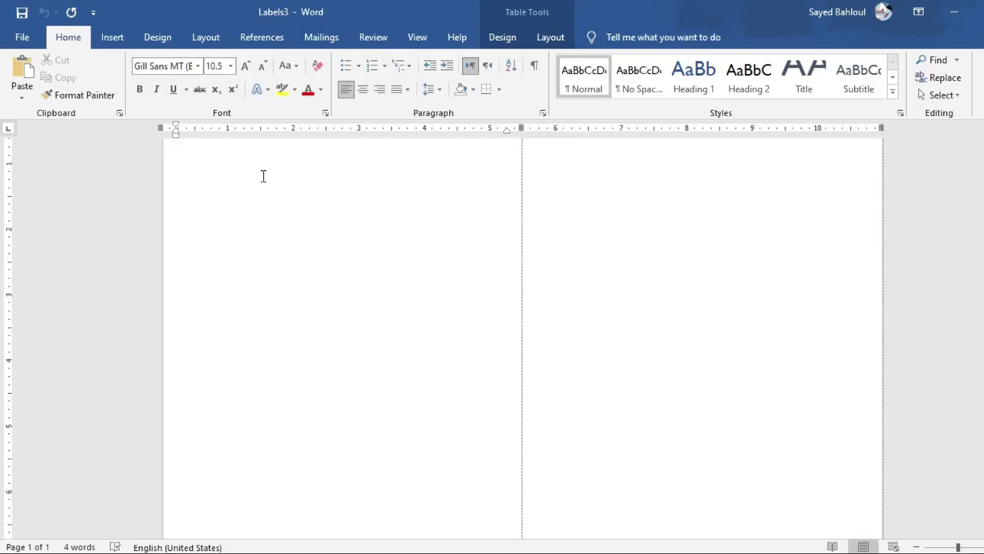
left_click(239, 180)
left_click(570, 185)
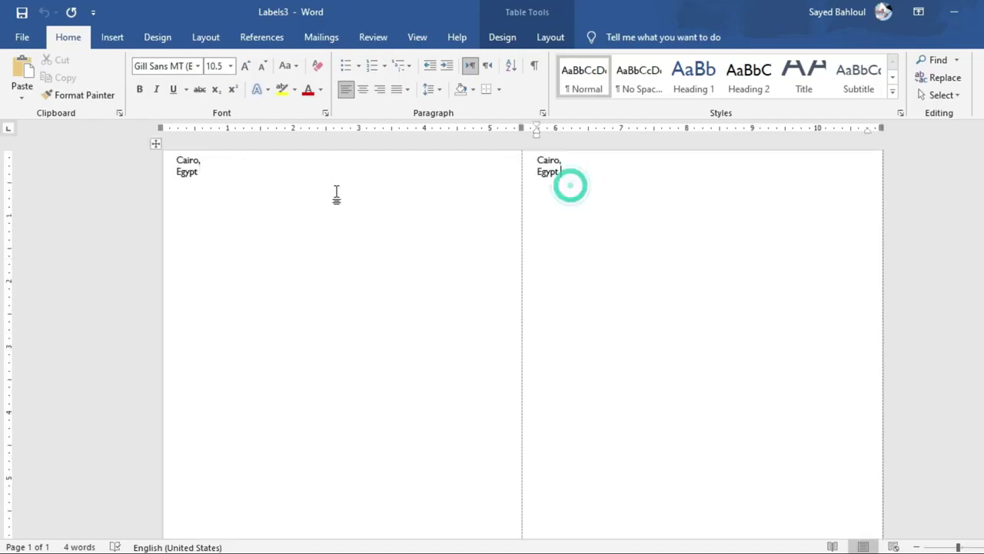
left_click(651, 212)
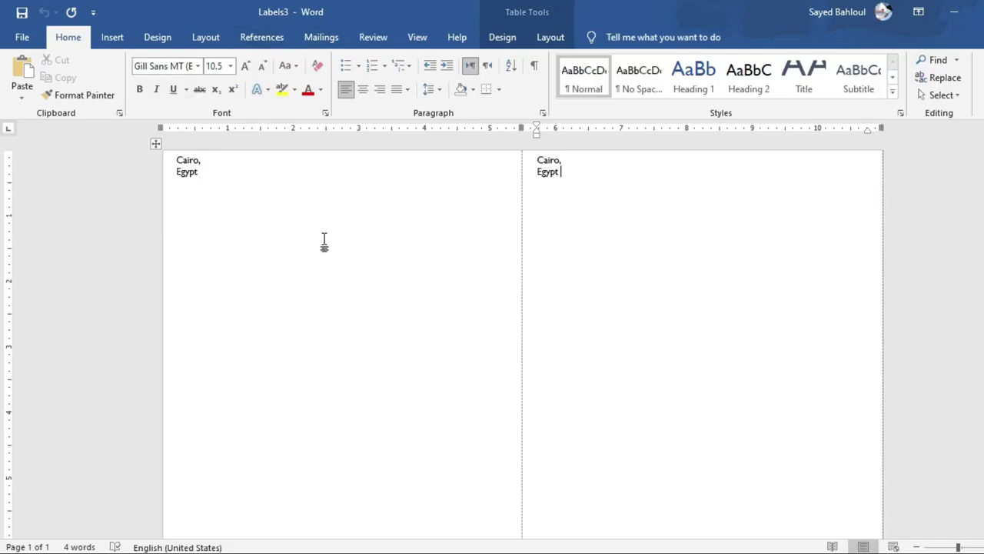
Step: Switch the labels to Single label and enter 5 for both Row and Column
left_click(322, 37)
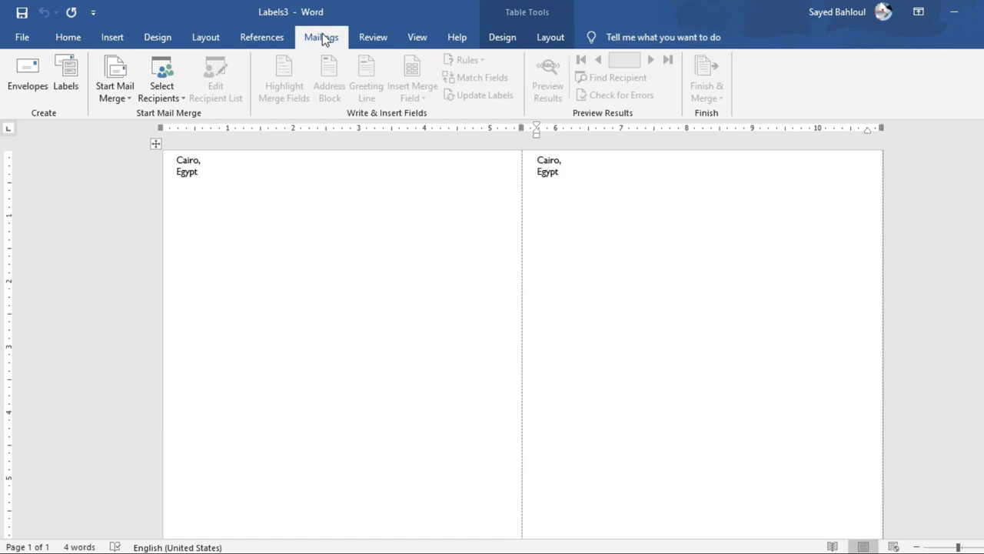
left_click(77, 86)
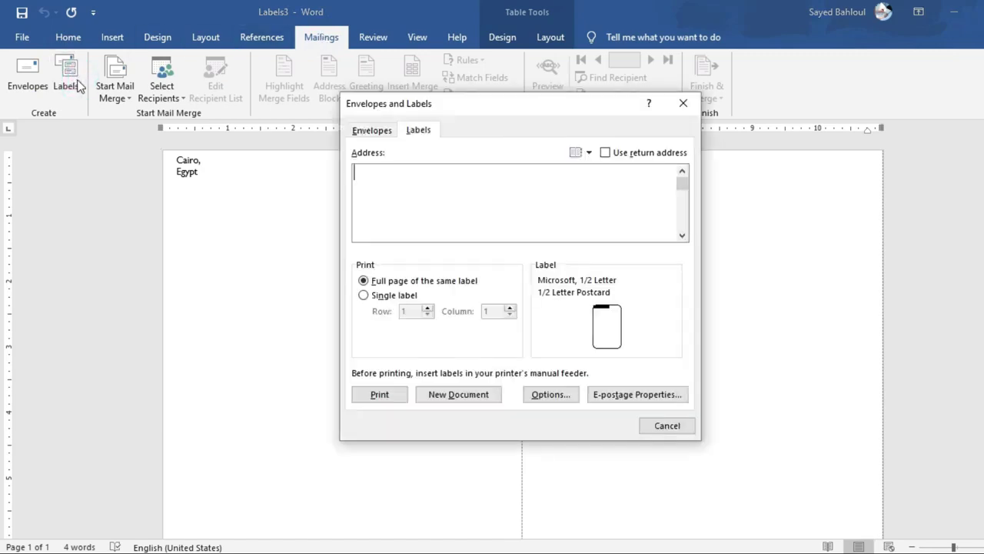
left_click(387, 304)
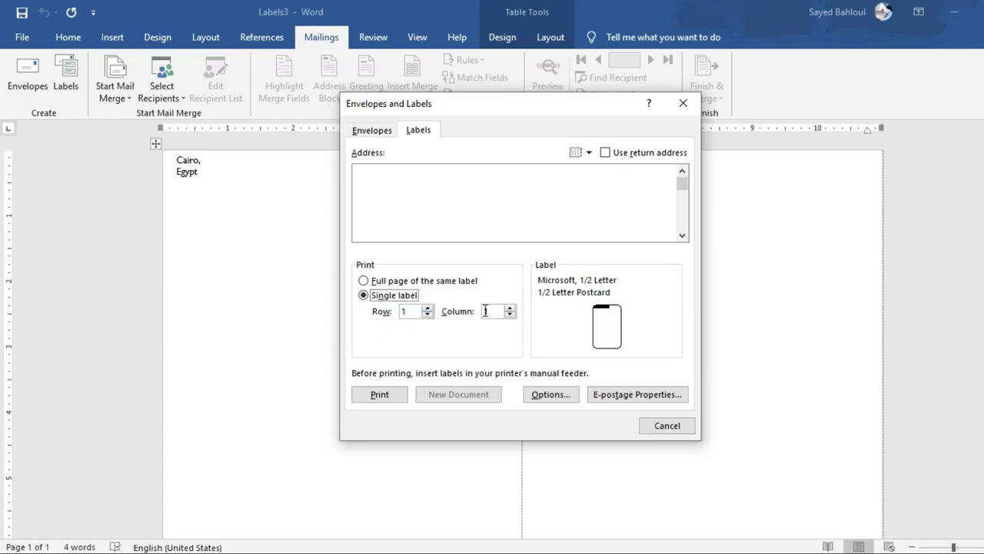
left_click(429, 308)
left_click(427, 308)
left_click(428, 308)
left_click(427, 308)
left_click(427, 308)
type("5")
double_click(492, 310)
type("5")
Step: In Label Options, browse the product list and inspect an A6 label's details without changes
left_click(546, 401)
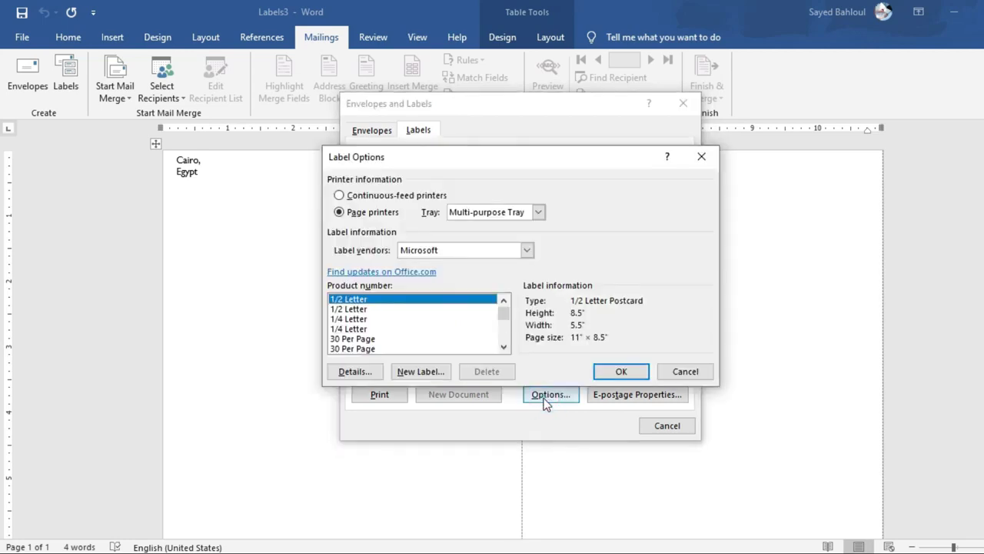
left_click(505, 349)
left_click(505, 348)
left_click(505, 349)
left_click(505, 348)
left_click(505, 346)
left_click(504, 347)
left_click(504, 347)
left_click(504, 347)
left_click(504, 346)
left_click(505, 346)
left_click(505, 347)
left_click(505, 347)
left_click(505, 346)
left_click(343, 319)
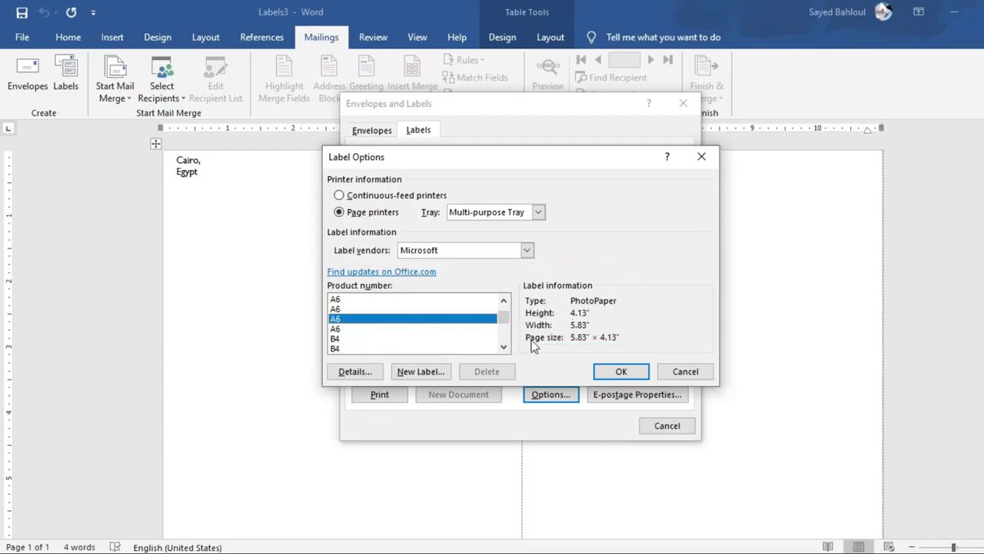
double_click(535, 337)
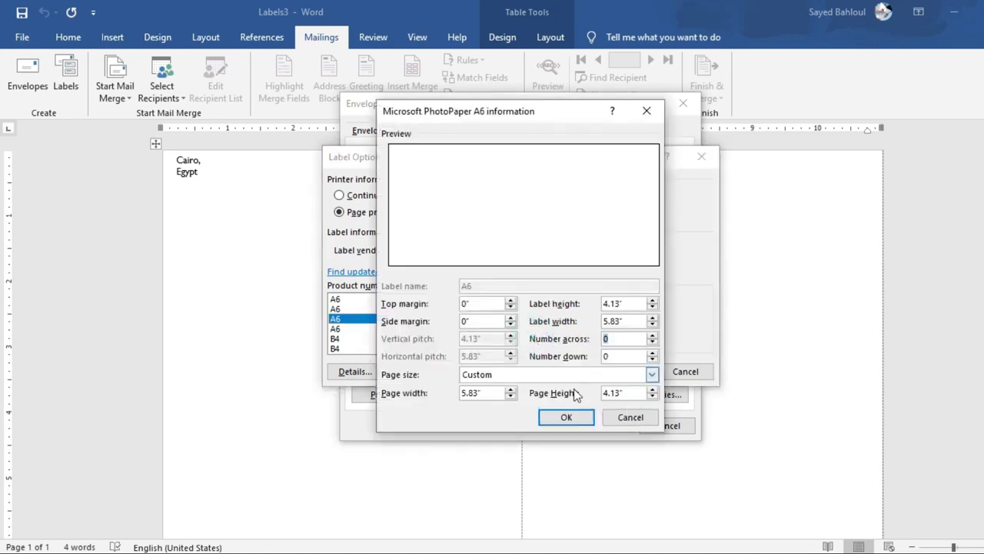
left_click(622, 418)
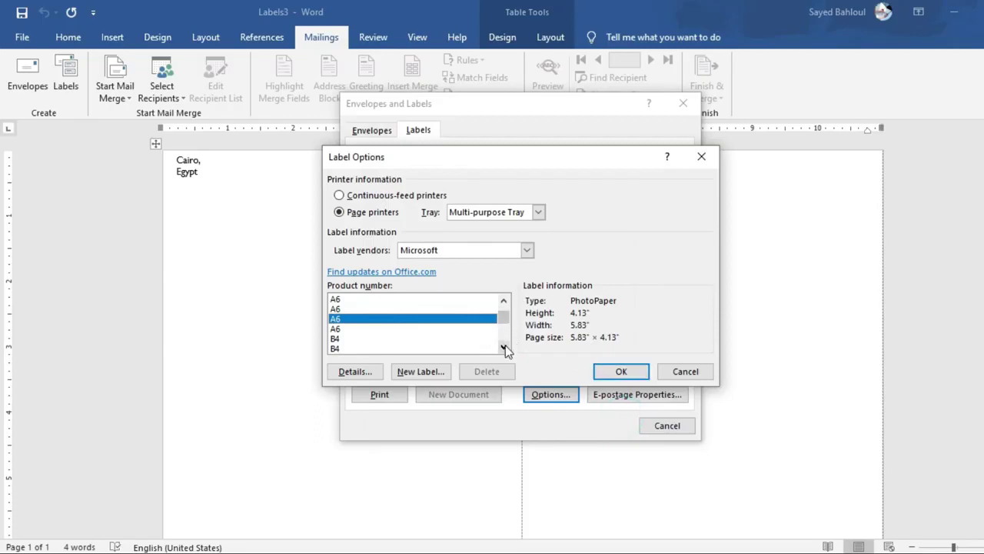
Step: Choose the Microsoft East Asian Size label, confirm, and use the Cairo, Egypt return address
left_click(505, 347)
left_click(505, 348)
left_click(505, 347)
left_click(505, 348)
left_click(505, 348)
left_click(505, 347)
left_click(505, 348)
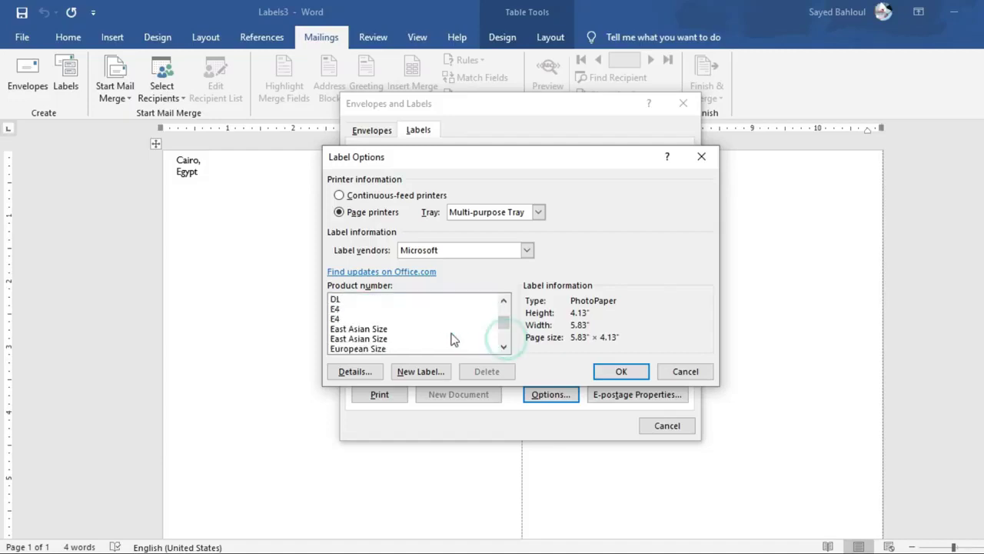
left_click(371, 329)
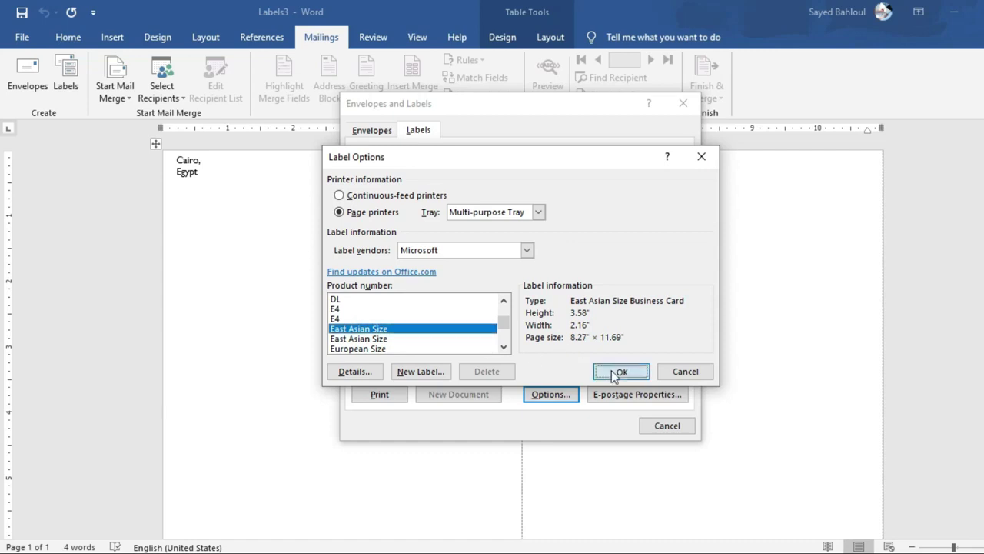
left_click(613, 372)
left_click(605, 152)
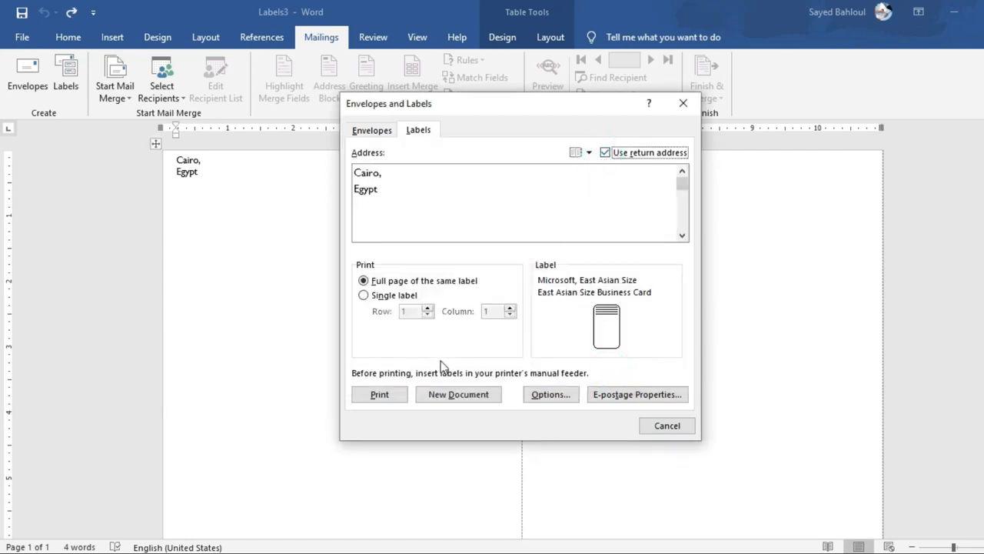
Step: Create a custom East Asian Size label, 3 across by 3 down on A4, and generate Labels5
left_click(552, 392)
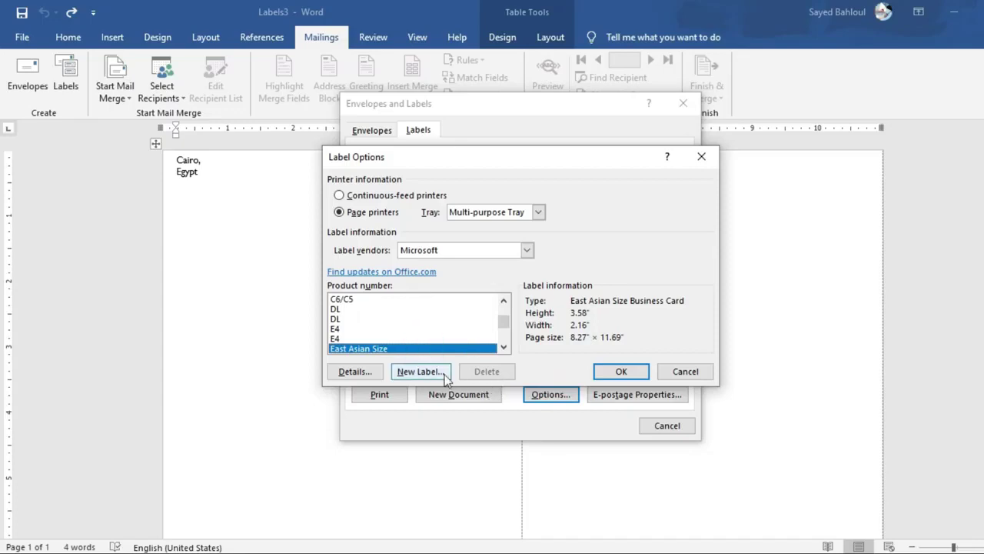
left_click(420, 371)
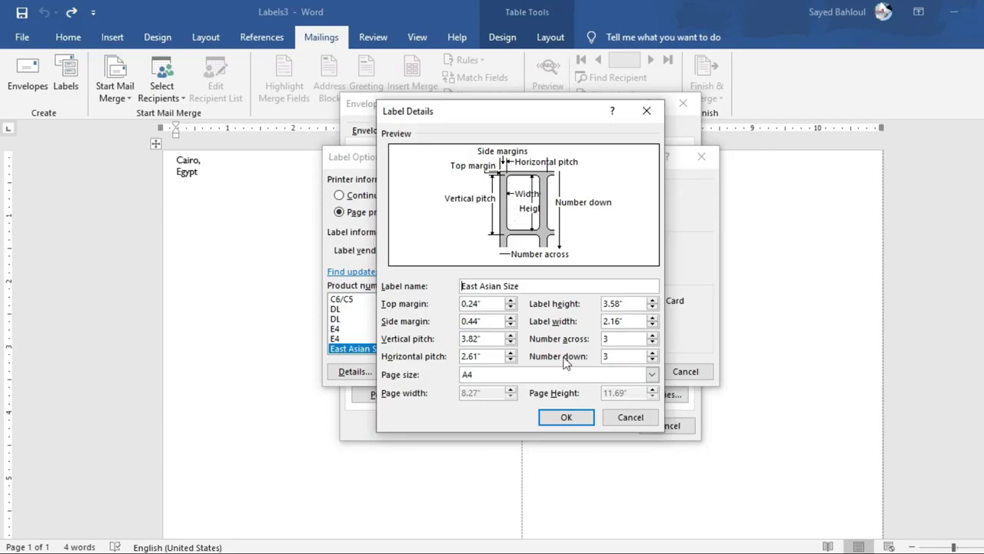
left_click(569, 418)
left_click(611, 377)
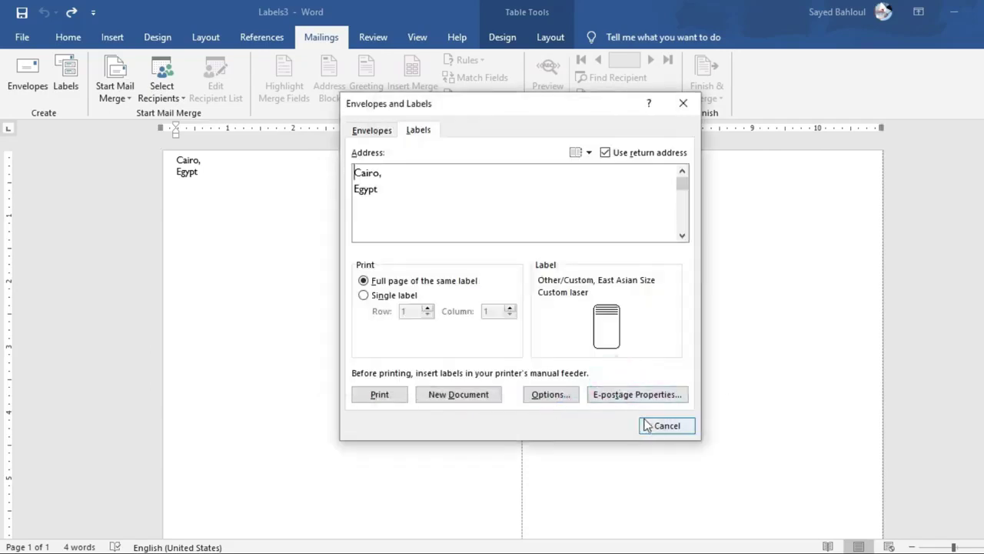
left_click(457, 395)
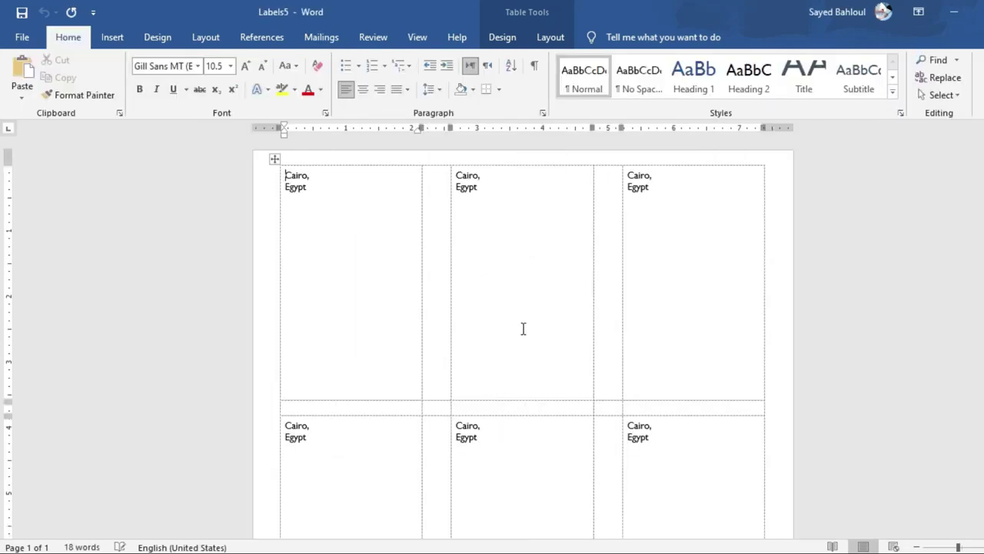
Step: Scroll through Labels5 and click into the top- and second-row Cairo, Egypt labels
scroll(693, 364, "down", 1)
scroll(693, 363, "down", 1)
scroll(693, 364, "down", 2)
scroll(693, 364, "down", 2)
scroll(693, 364, "up", 2)
scroll(693, 364, "up", 3)
scroll(692, 365, "down", 3)
scroll(694, 367, "up", 3)
scroll(693, 367, "up", 1)
left_click(530, 281)
left_click(370, 237)
left_click(532, 233)
left_click(669, 248)
left_click(669, 443)
left_click(526, 452)
left_click(382, 448)
Step: Show the Start Mail Merge list of document types from the Mailings tab
scroll(432, 324, "down", 3)
scroll(433, 323, "up", 3)
scroll(453, 326, "down", 6)
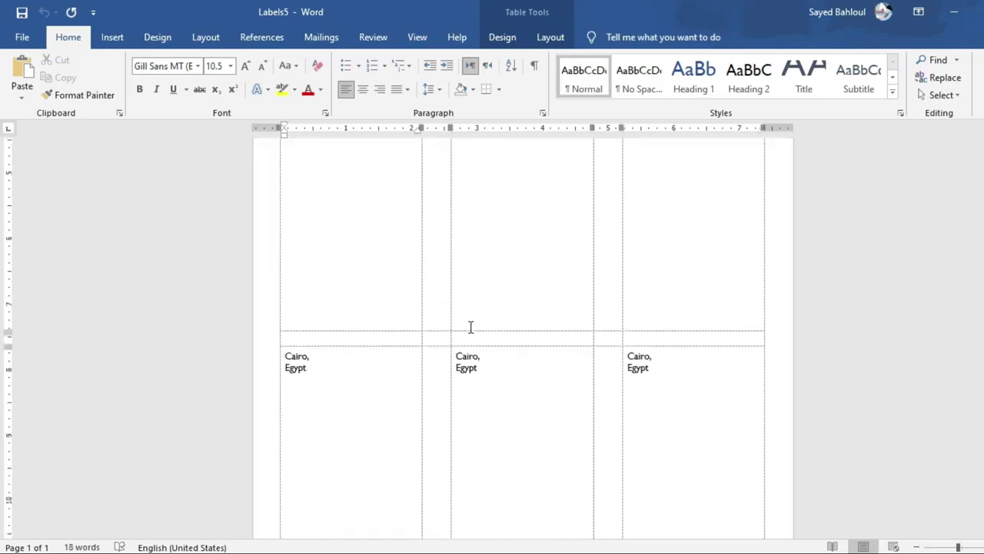
scroll(541, 344, "up", 6)
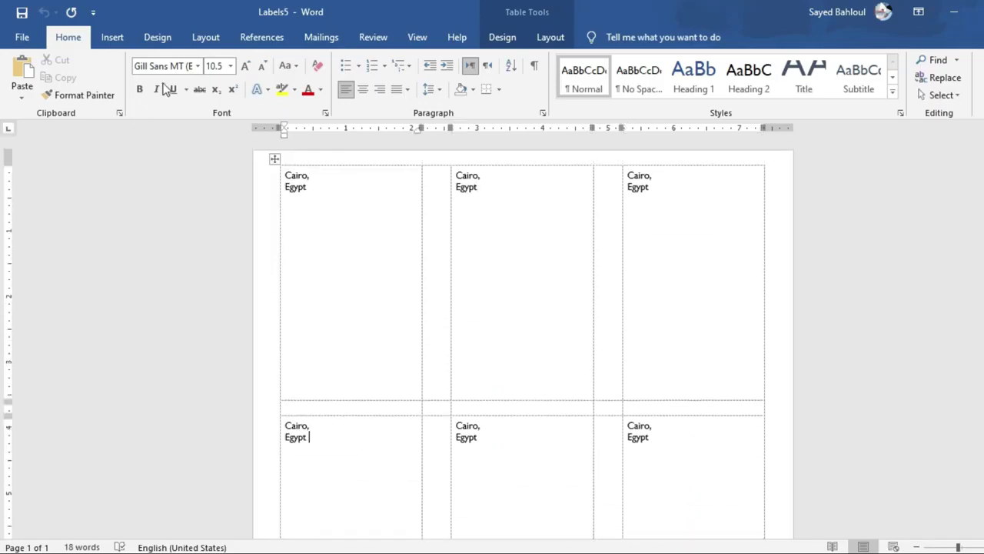
left_click(322, 39)
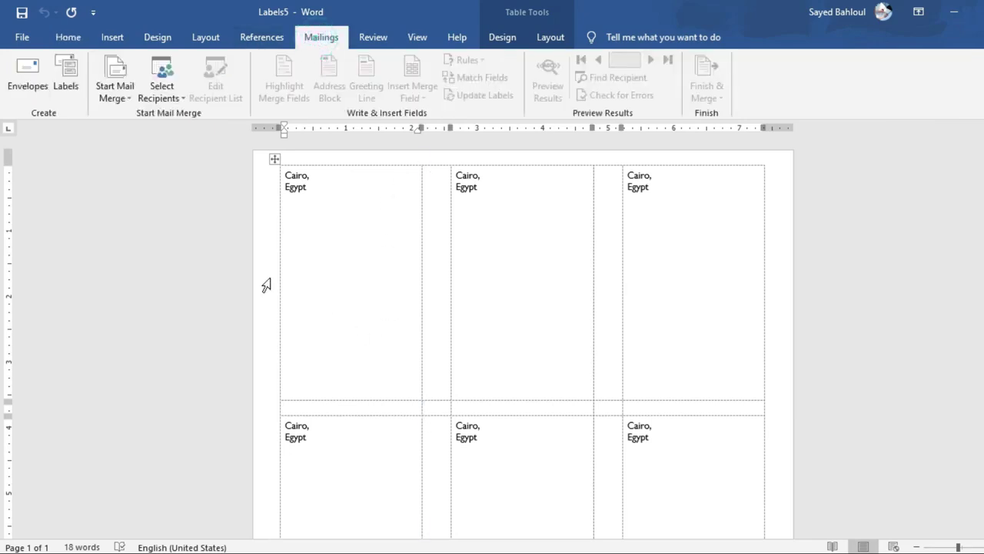
left_click(126, 94)
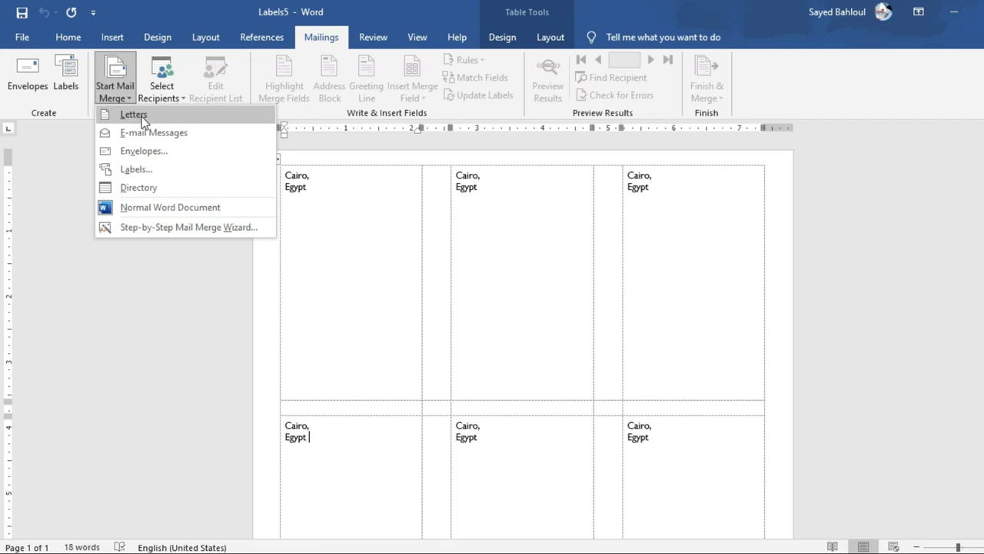
Step: Set the mail merge type to Letters, try another type, then return to the label rows
left_click(143, 116)
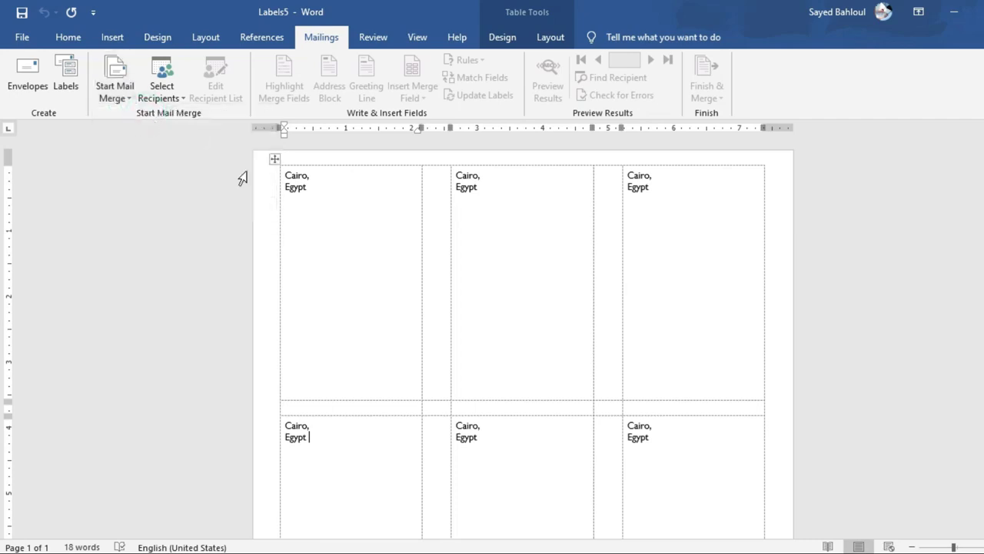
left_click(119, 100)
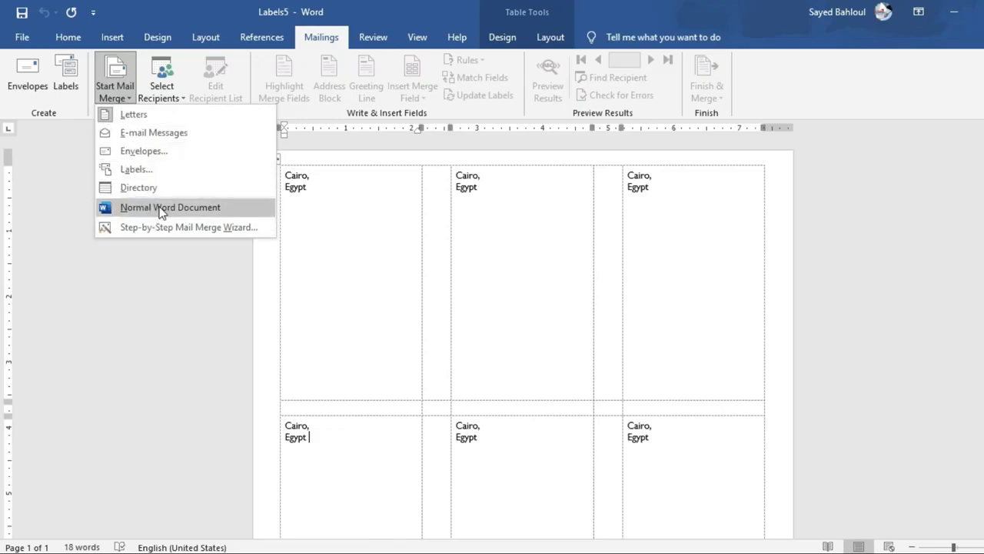
left_click(172, 136)
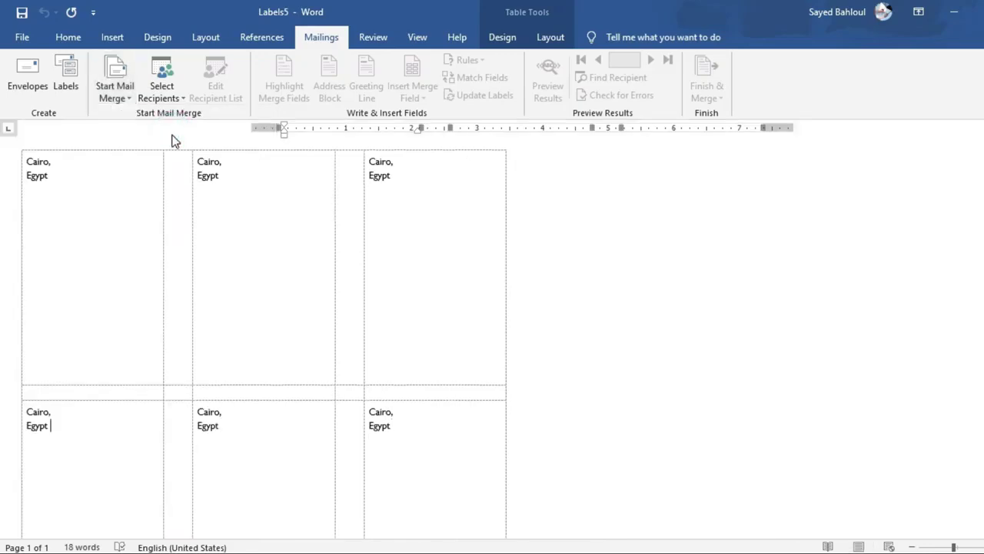
left_click(268, 277)
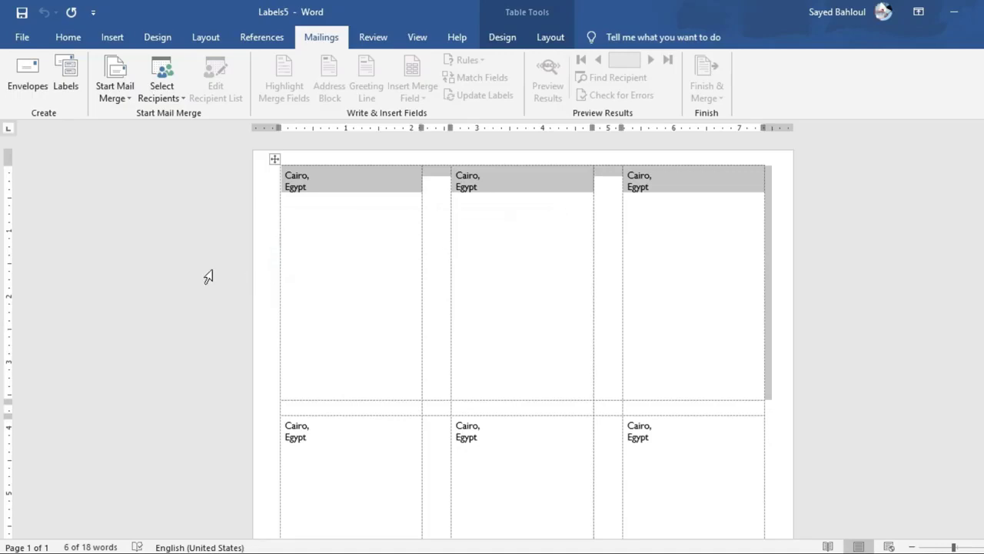
left_click(186, 187)
left_click(195, 211)
Step: Open the Bluetooth & other devices settings page from the tray Bluetooth icon
left_click(884, 549)
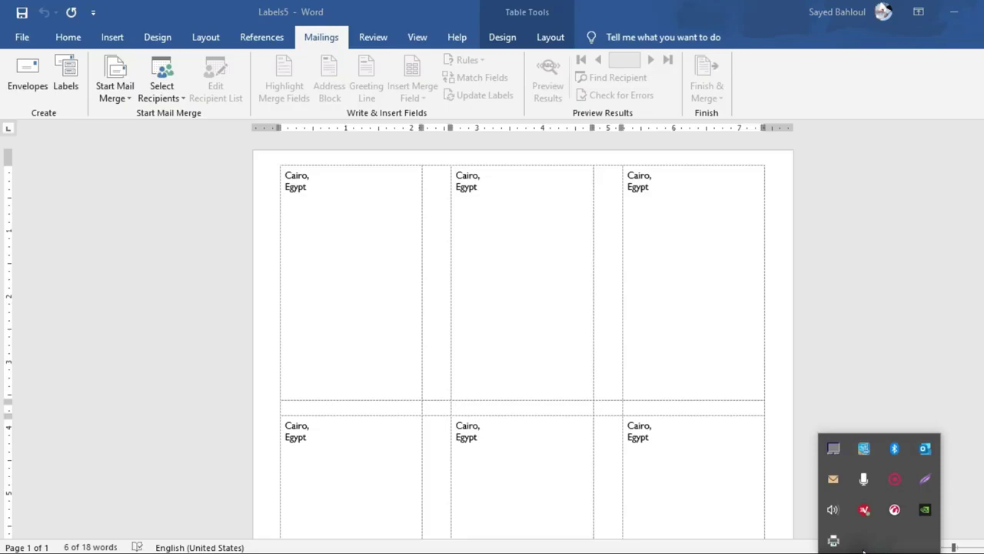
right_click(896, 449)
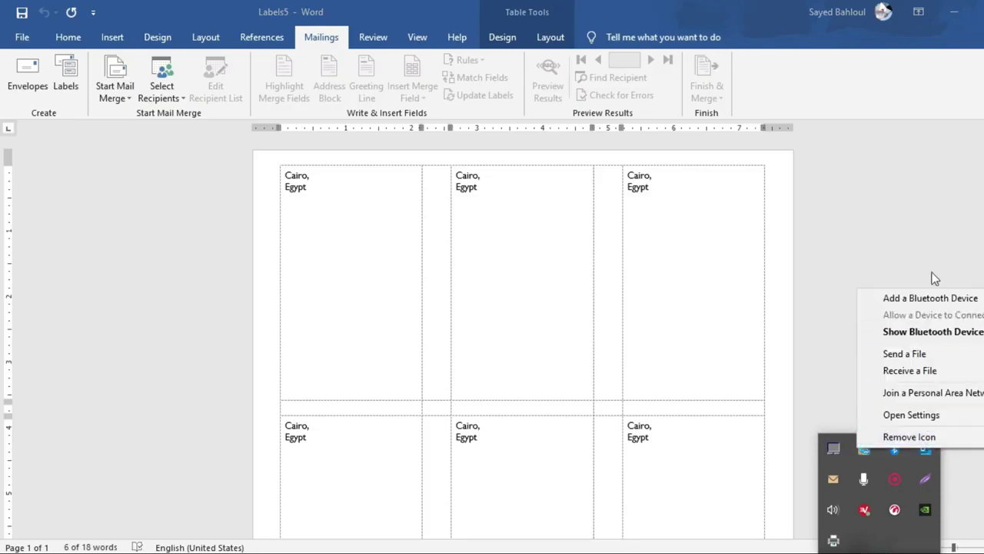
left_click(932, 332)
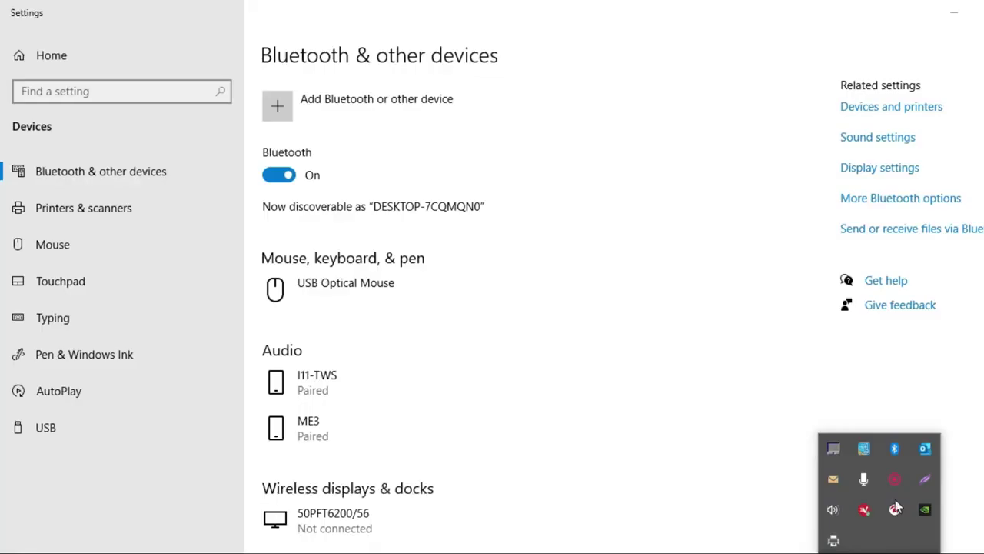
Step: Set the PC to receive a file over Bluetooth, then bring up the Bluetooth options again
right_click(894, 450)
left_click(929, 377)
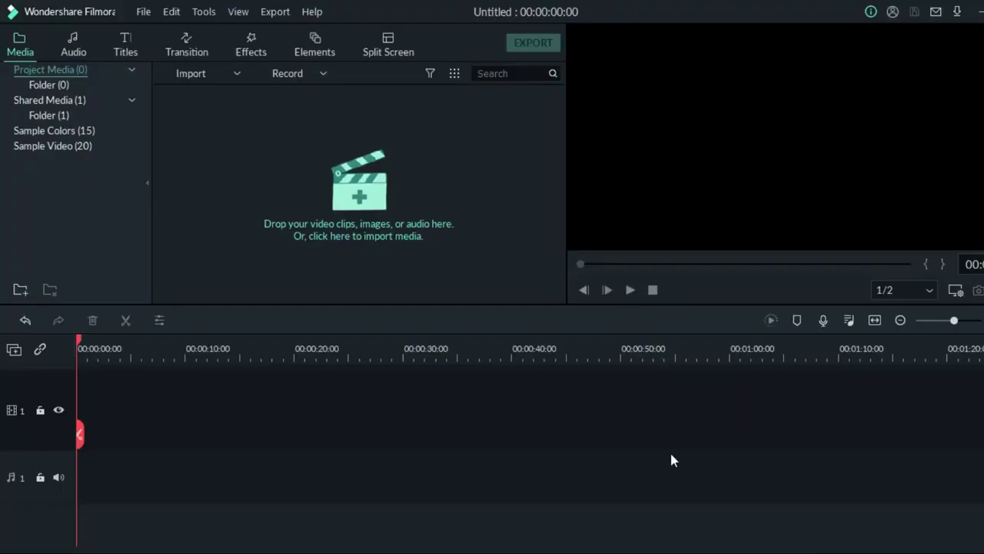
left_click(877, 551)
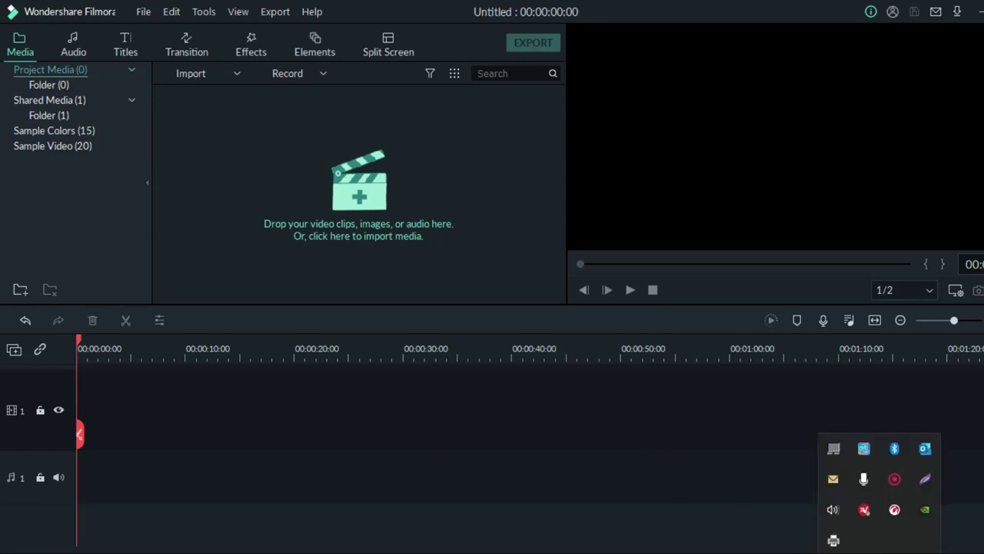
right_click(865, 479)
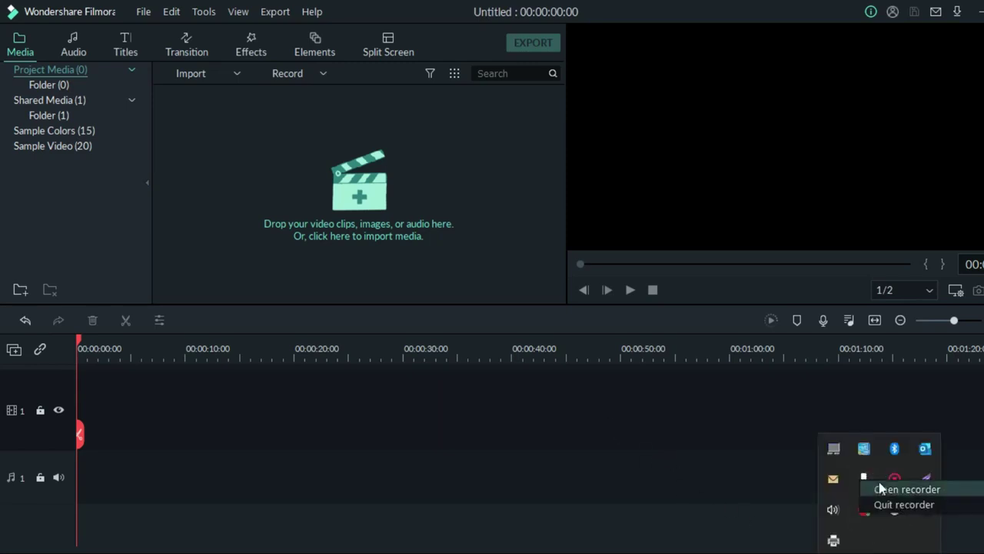